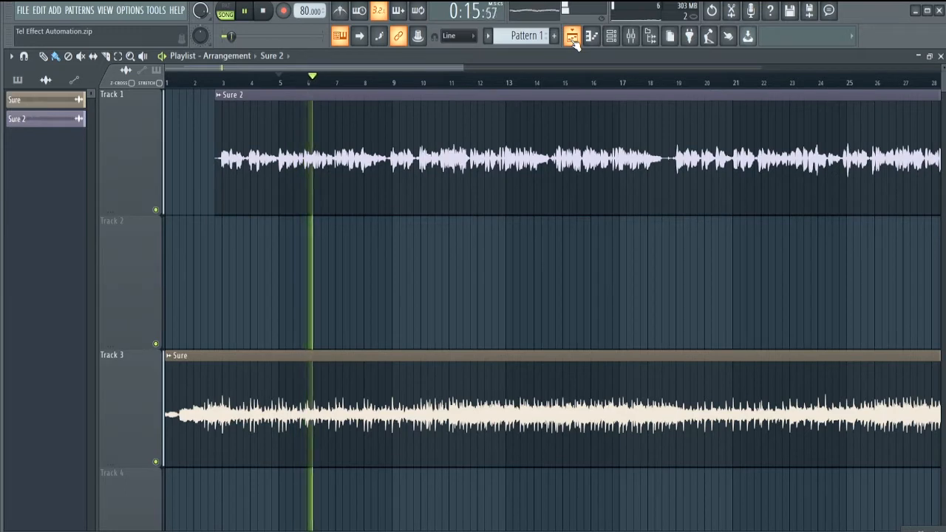
Move Fruity parametric EQ 2 on the Sure Vox mixer track up to slot 4 and audition the song with it bypassed
key("space")
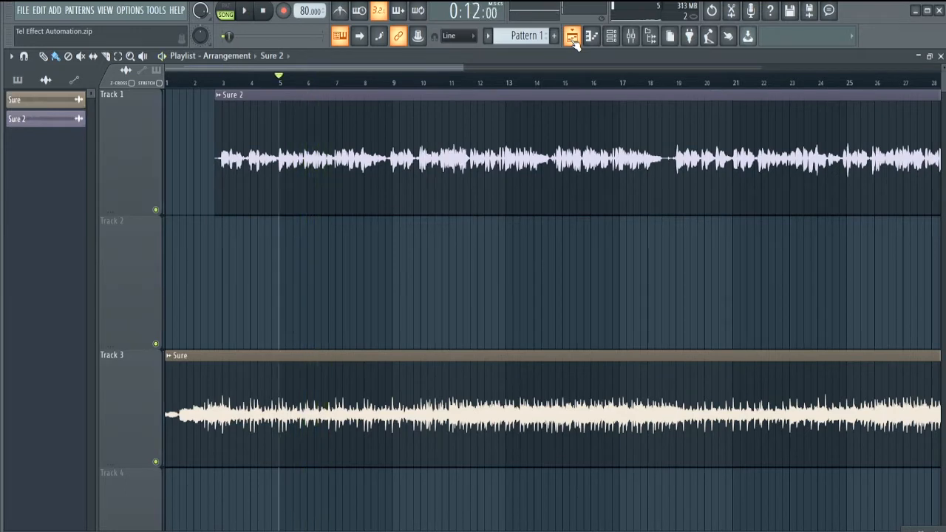
left_click(630, 35)
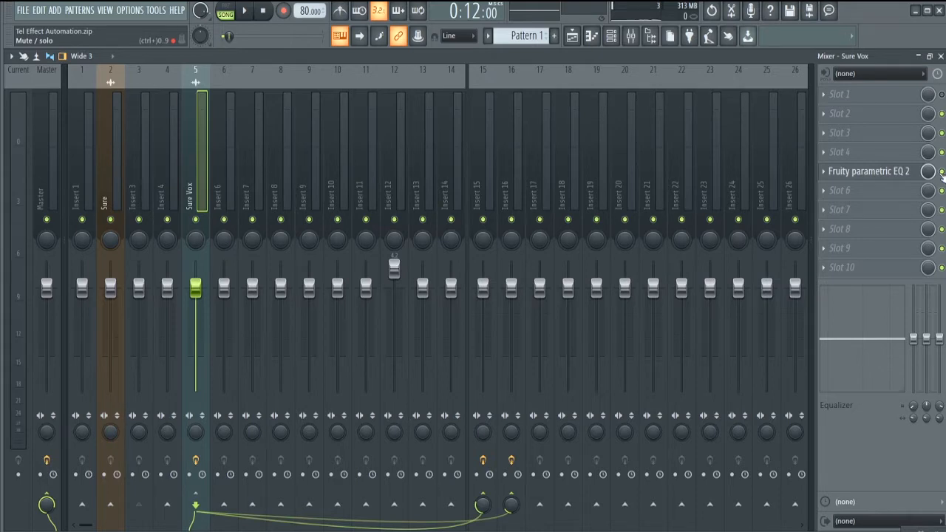
key("space")
key("alt+Up")
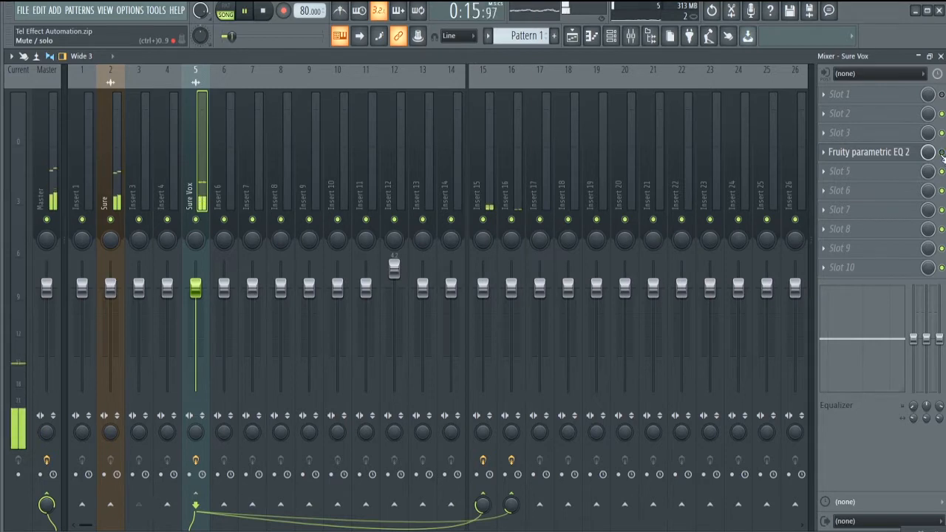
key("space")
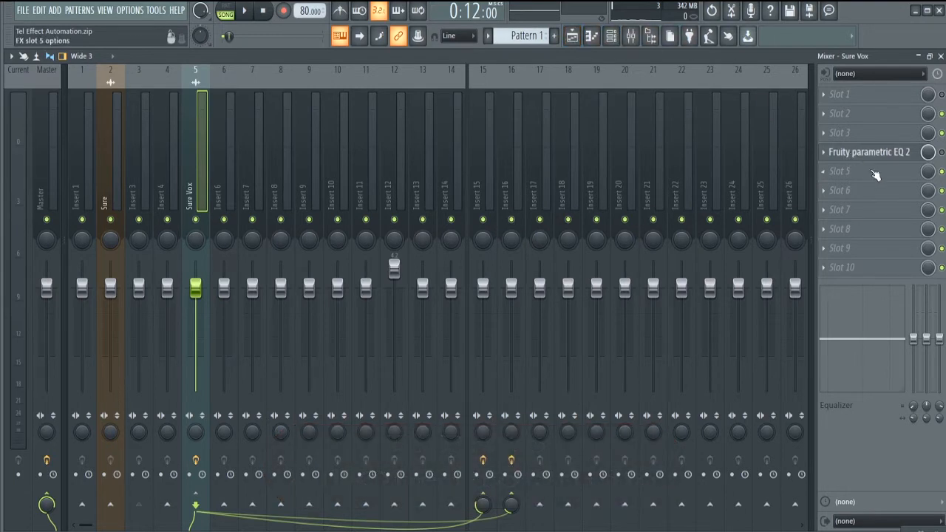
Examine the Sure 2 vocal clip in the playlist and the band-pass curve in the Sure Vox track's Fruity parametric EQ 2
key("F5")
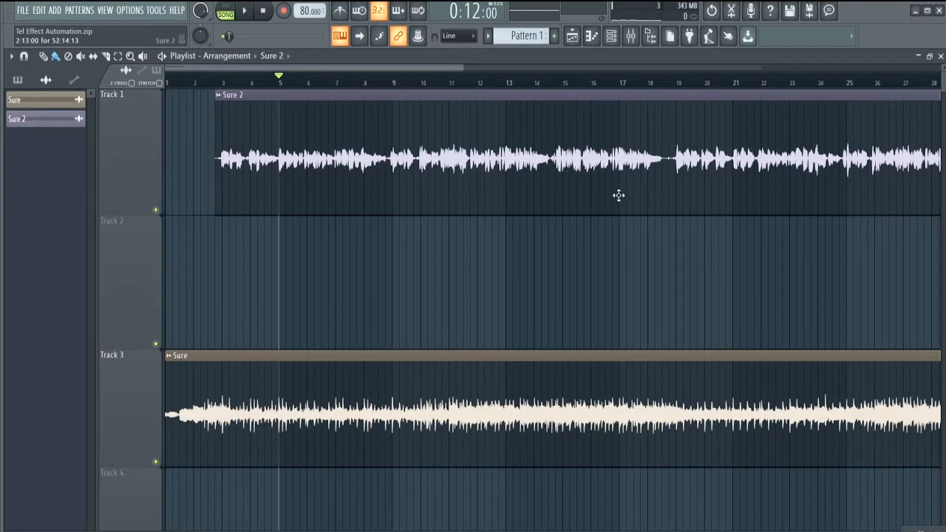
left_click(631, 36)
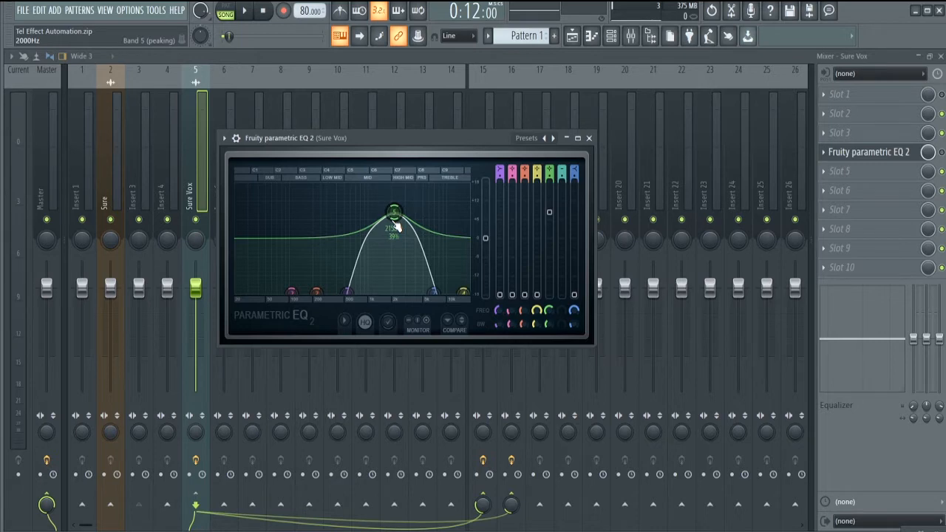
left_click(880, 152)
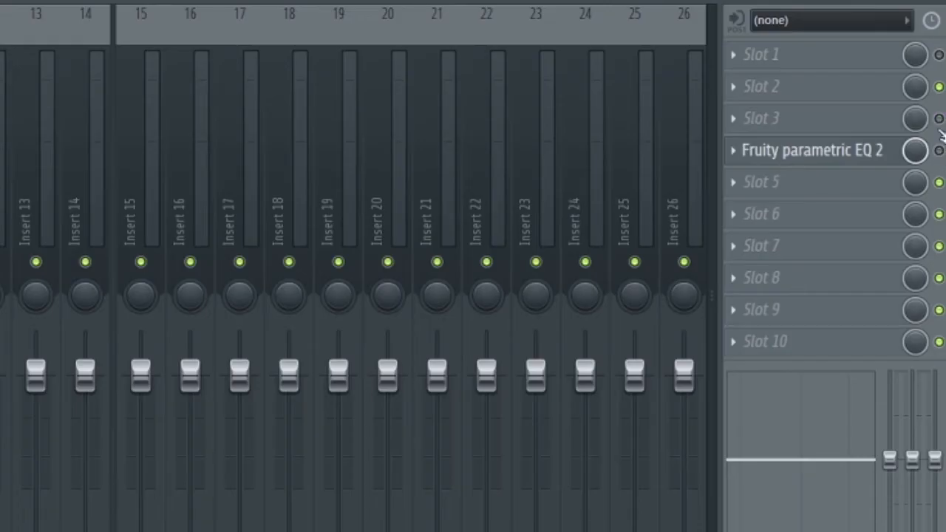
Switch on Fruity parametric EQ 2, placed in slot 7, and create an automation clip for its mute switch
left_click(938, 150)
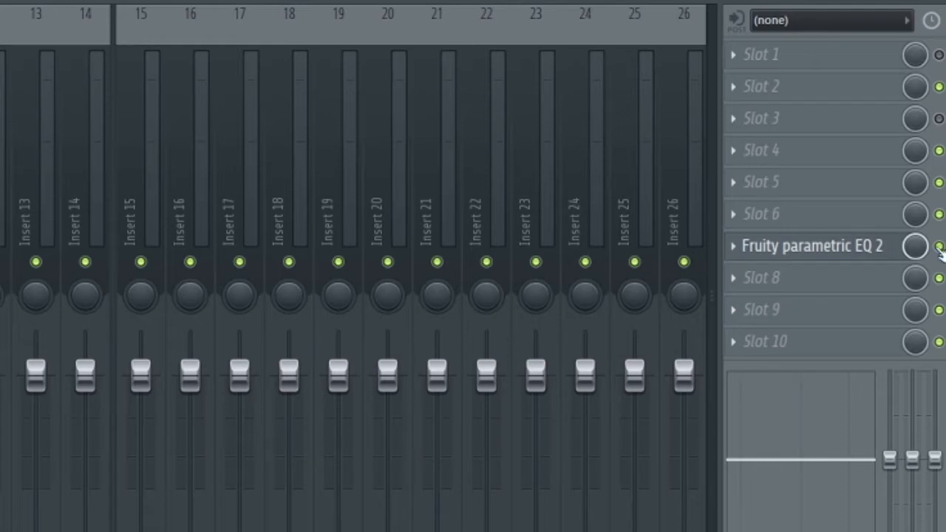
right_click(939, 249)
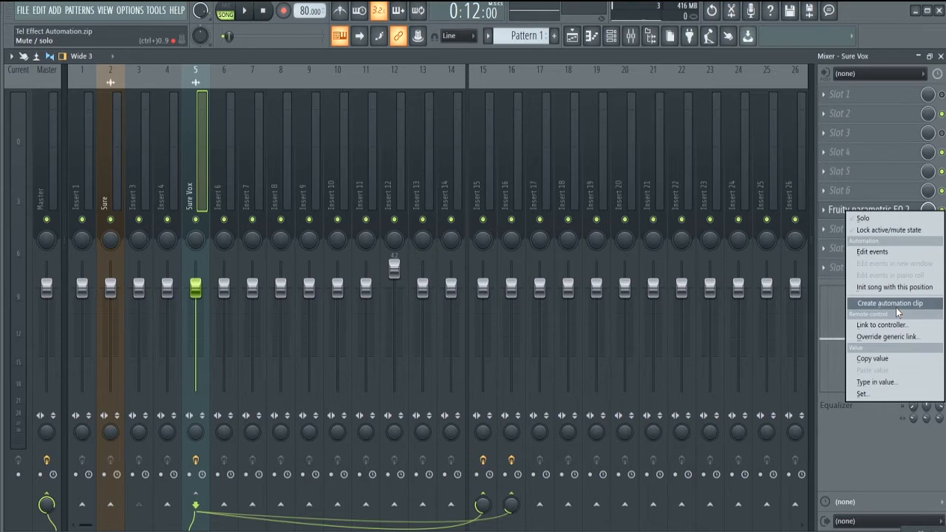
left_click(895, 307)
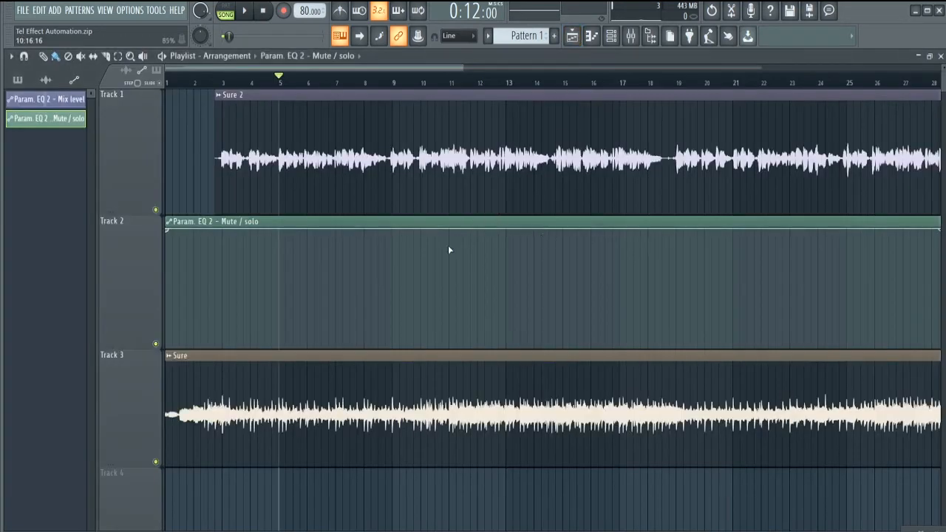
Play the song from bar 3 to find where the telephone effect should start on the vocal
left_click(630, 37)
left_click(612, 38)
left_click(572, 37)
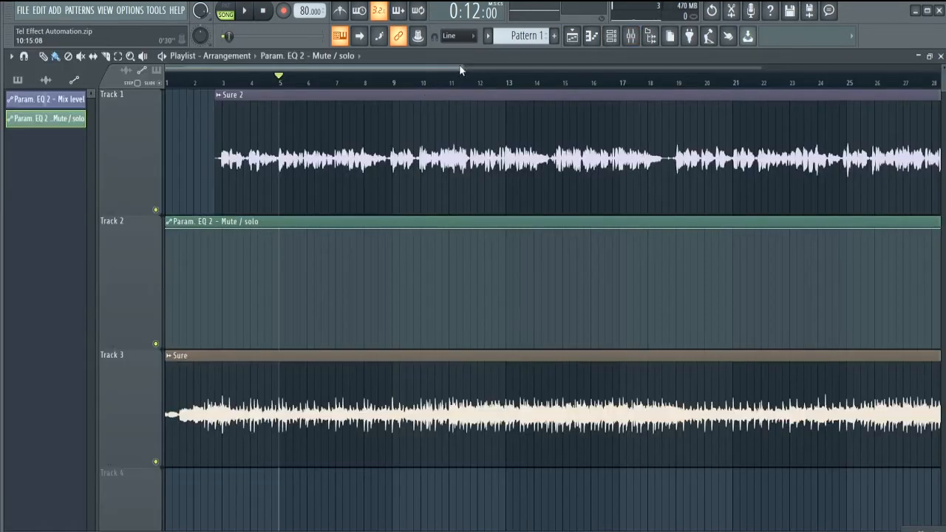
left_click_drag(464, 70, 260, 256)
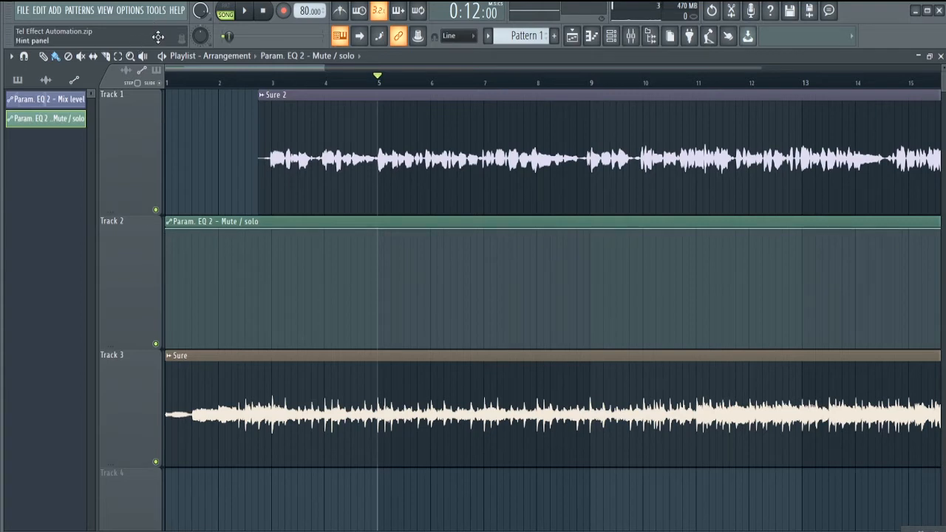
left_click(271, 81)
key("space")
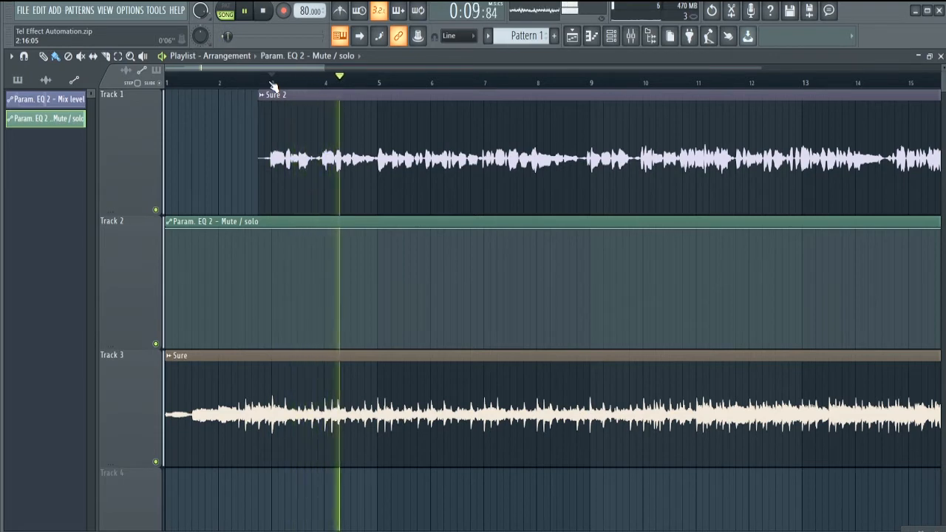
key("space")
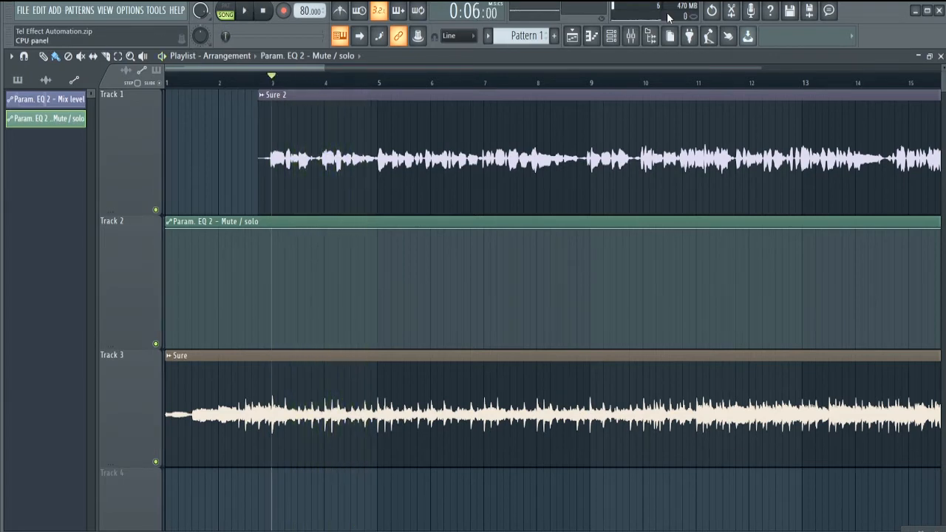
Lower the Sure instrumental's mixer fader to about -13.7 dB, audition the balance, and reselect the Sure Vox track
left_click(631, 36)
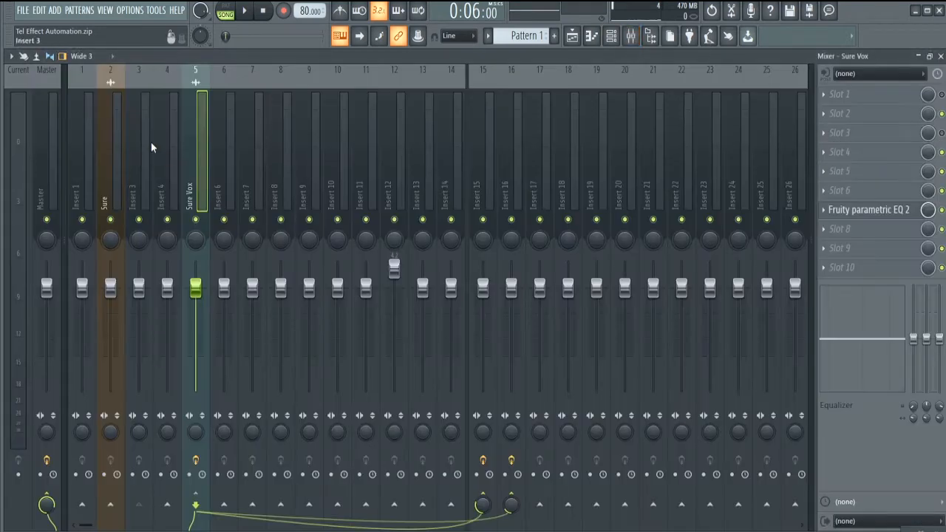
left_click_drag(110, 286, 110, 342)
key("space")
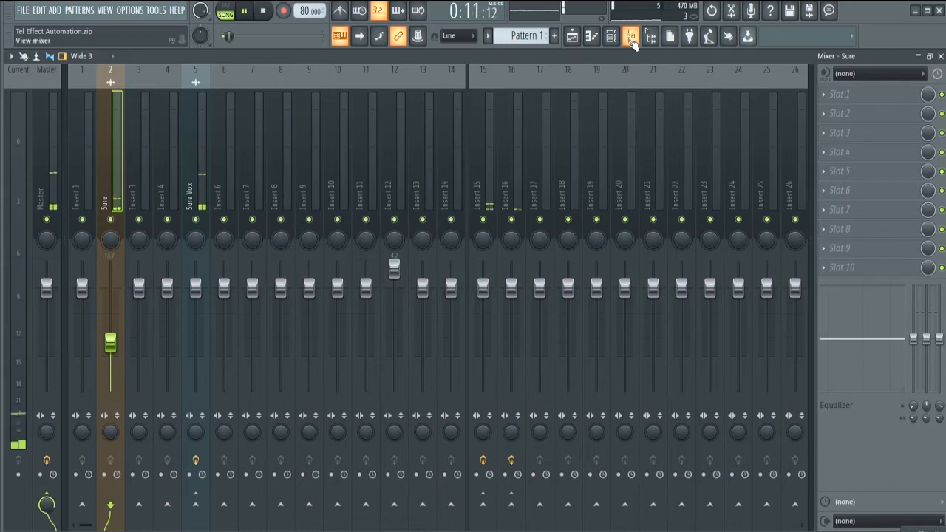
key("space")
left_click(197, 177)
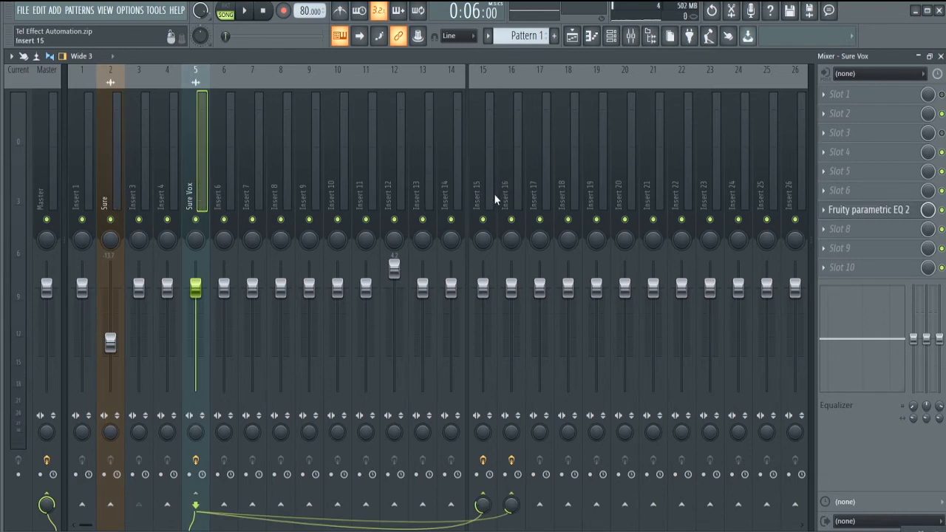
Shape a square dip to about 50% in the EQ mute automation clip, running from just before bar 5 to just before bar 7
key("F5")
right_click(264, 228)
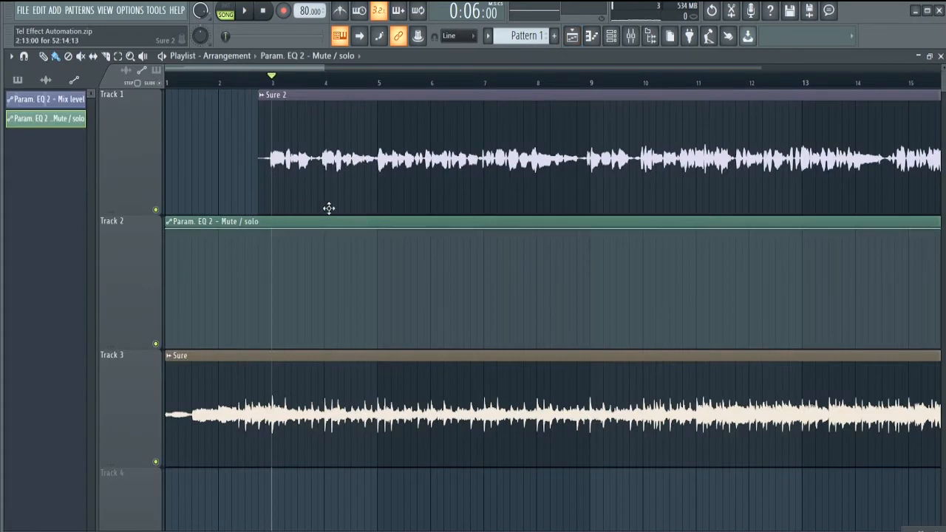
left_click_drag(391, 235, 377, 289)
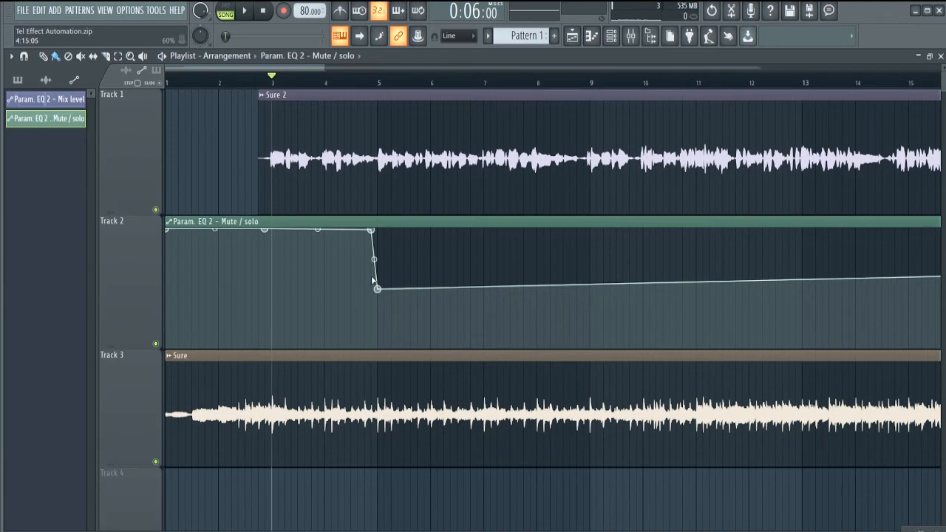
left_click_drag(379, 289, 378, 288)
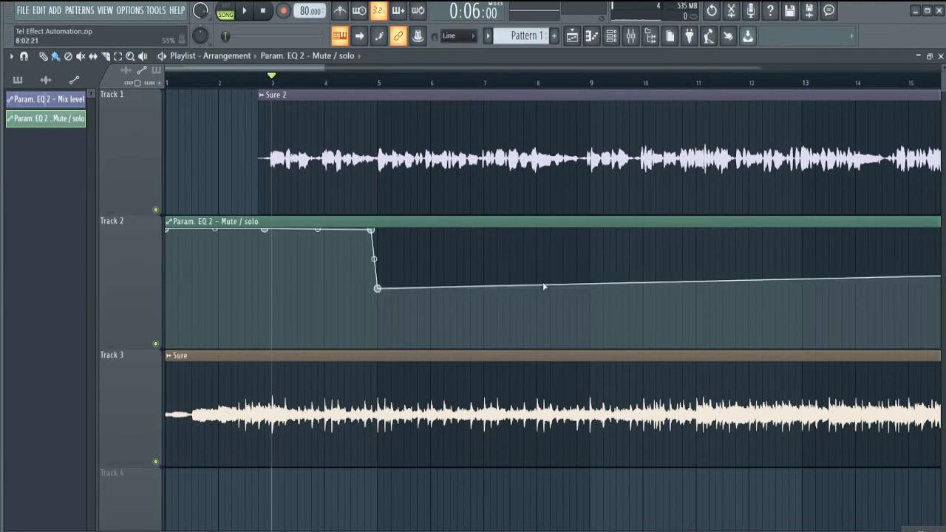
left_click_drag(537, 285, 483, 230)
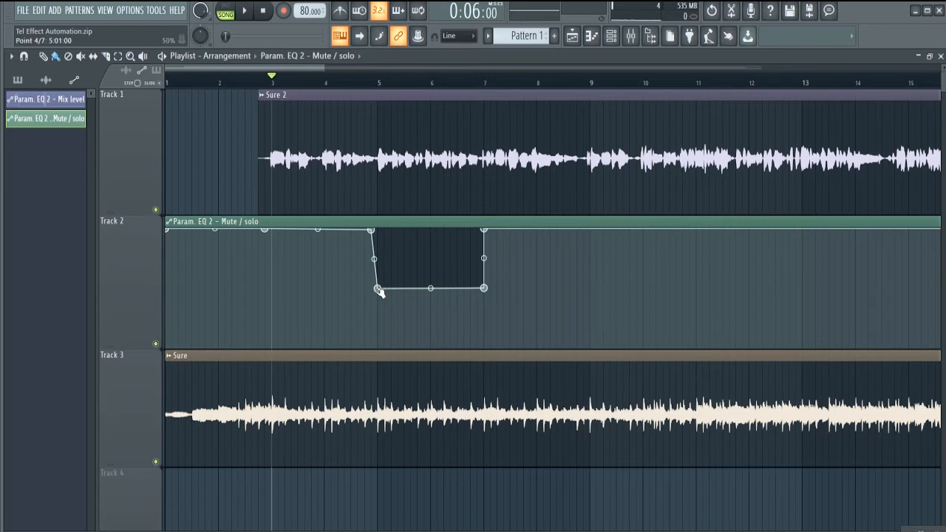
left_click_drag(378, 290, 374, 289)
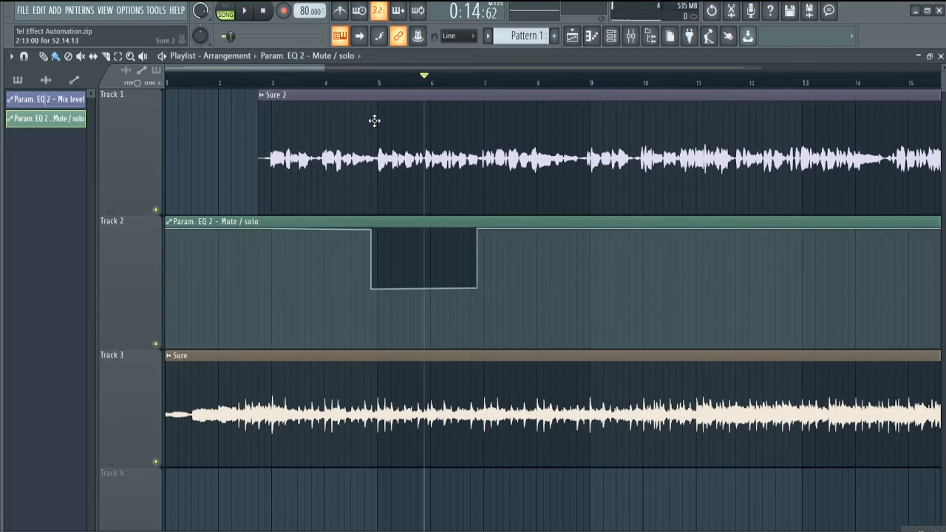
Compare the EQ's on/off state in the mixer with the song position inside the automation dip and before it
key("space")
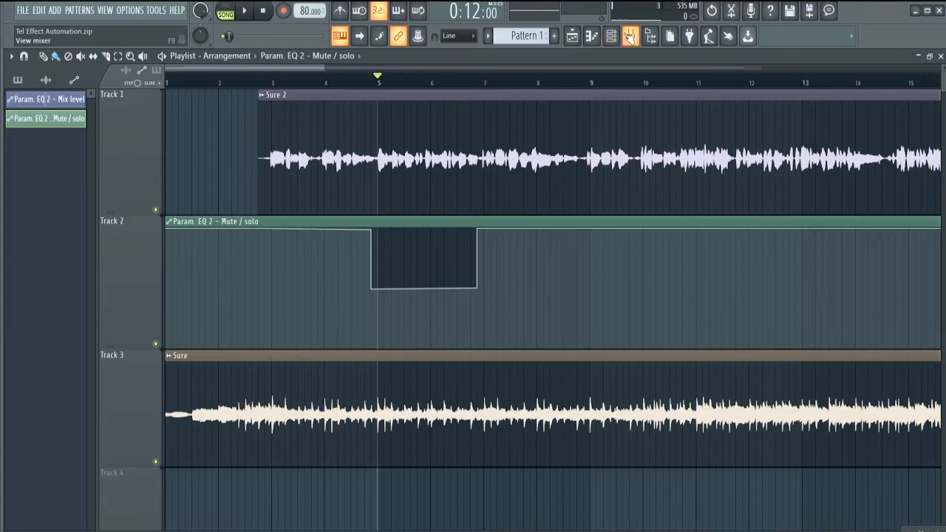
left_click(629, 37)
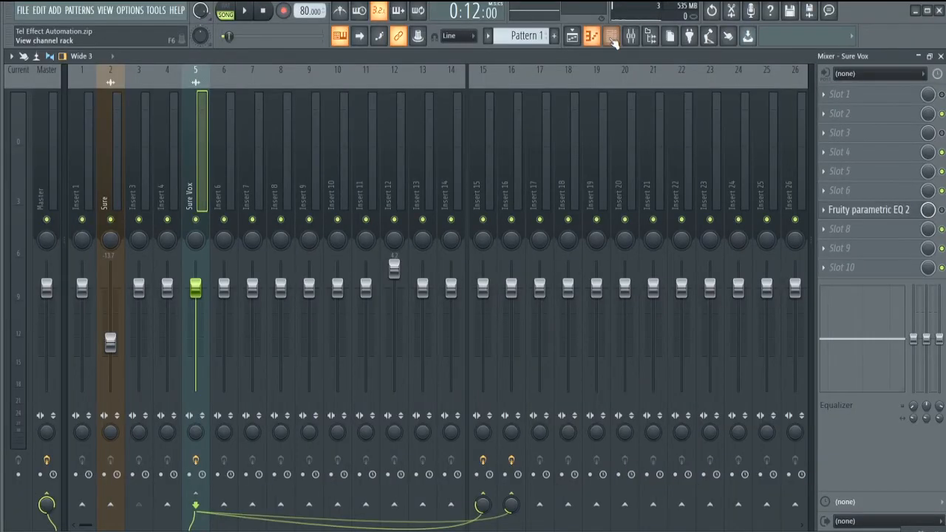
left_click(630, 36)
left_click(341, 83)
mouse_move(340, 236)
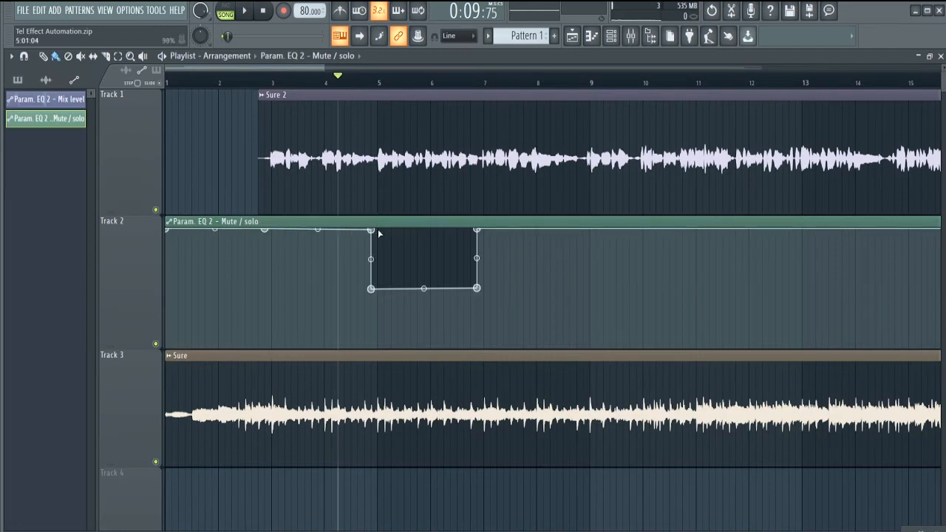
left_click(353, 78)
mouse_move(356, 249)
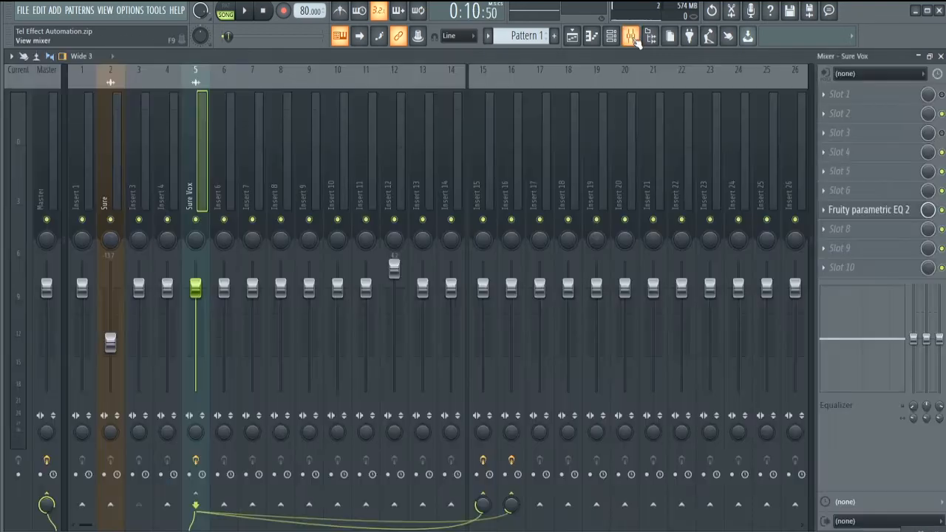
Deepen the mute automation dip to 0%, ending it at bar 7, and check the EQ's switch with the song position at bar 6
left_click(632, 35)
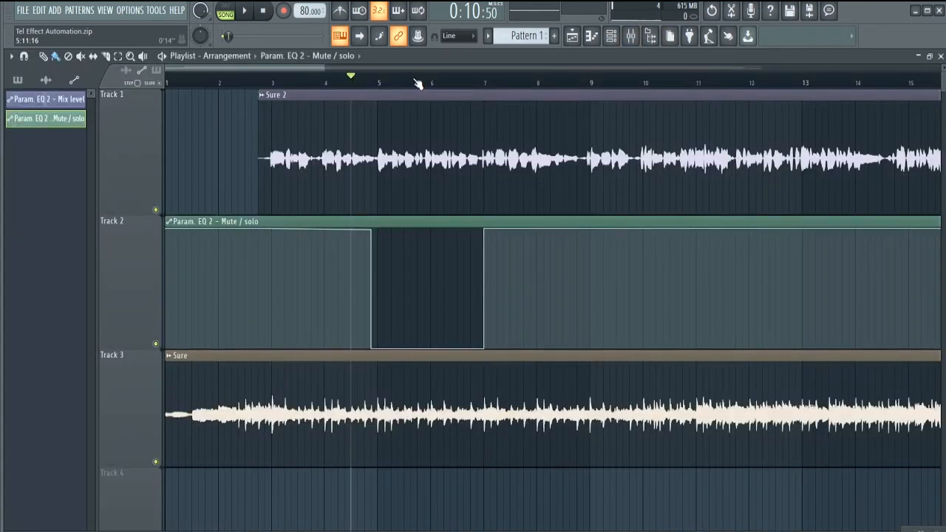
left_click(418, 83)
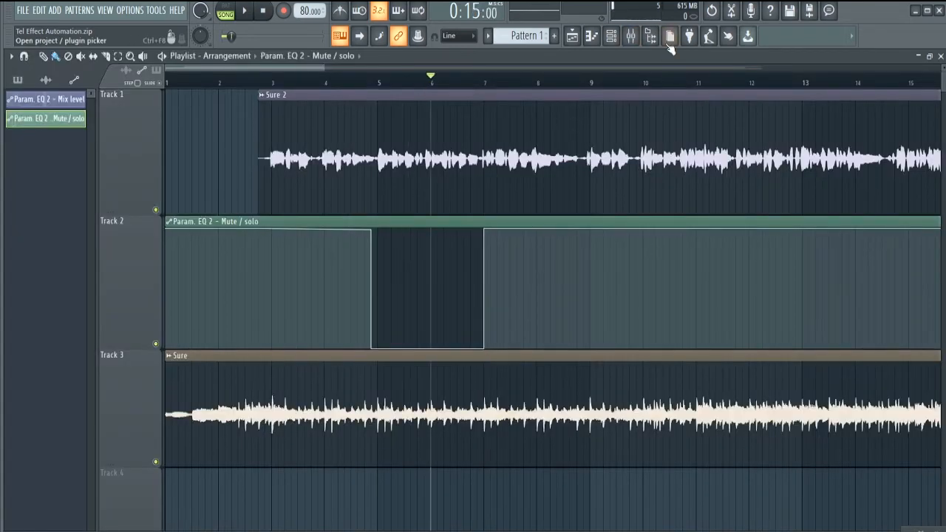
left_click(632, 35)
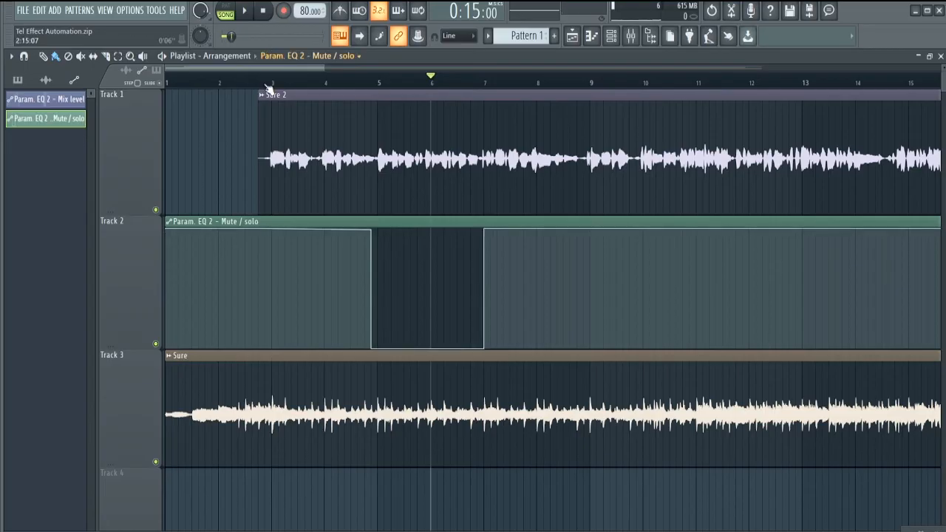
Play the song from just before bar 3 and align the automation dip to start at bar 5 and end at bar 7
left_click(264, 76)
key("space")
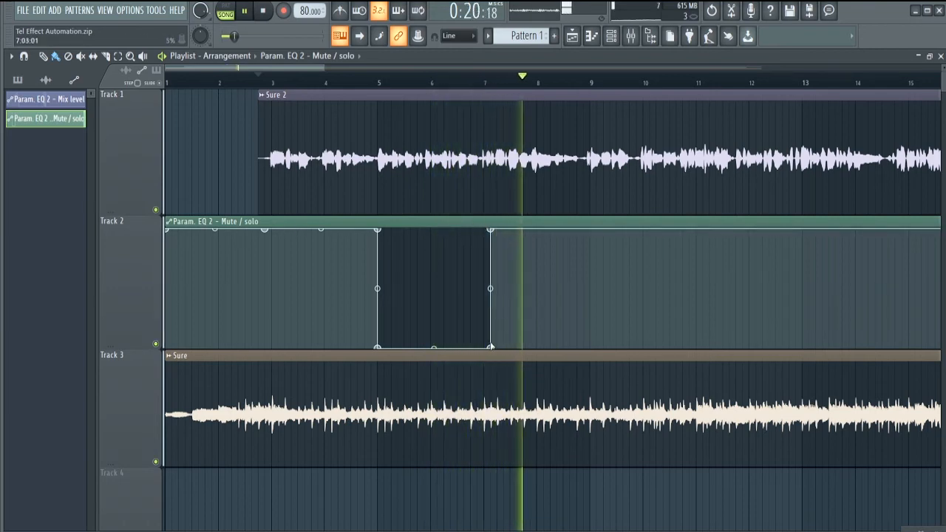
key("space")
left_click_drag(490, 347, 485, 348)
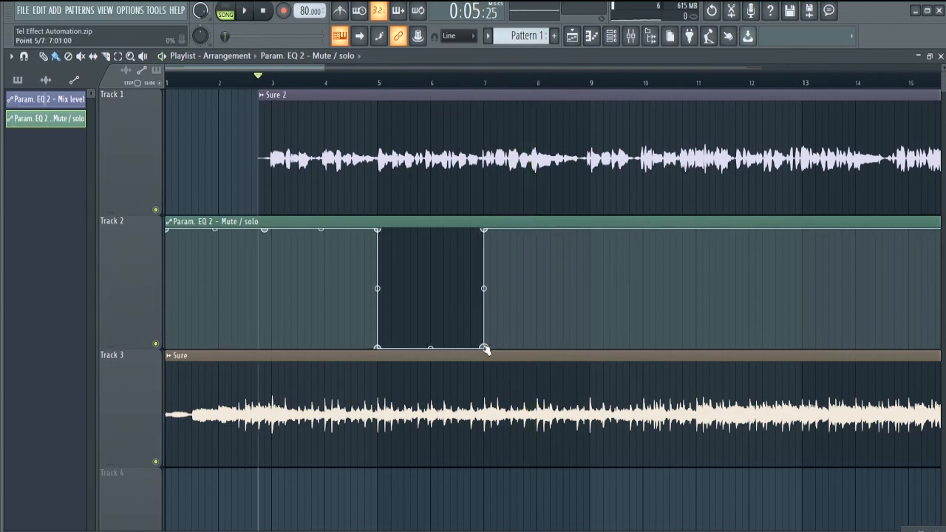
Audition the transition around bar 7 and pull the end of the automation dip back to just before bar 7
left_click(464, 77)
key("space")
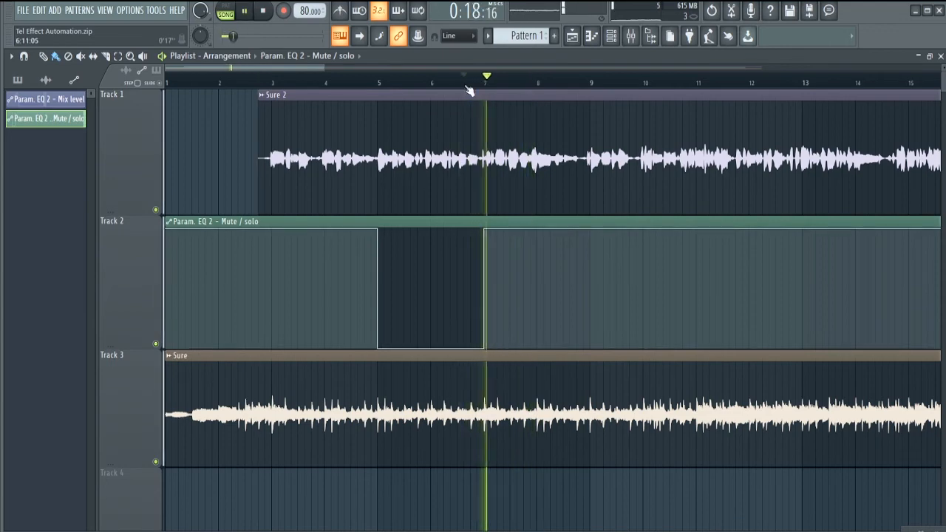
key("space")
left_click_drag(484, 346, 476, 347)
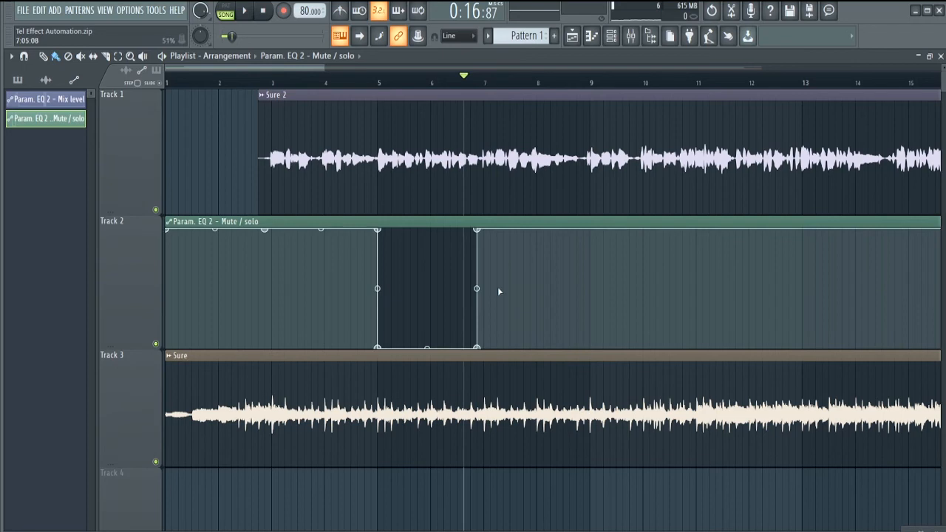
Open Fruity parametric EQ 2 in slot 7 of the Sure Vox mixer track to view its curve
left_click(630, 36)
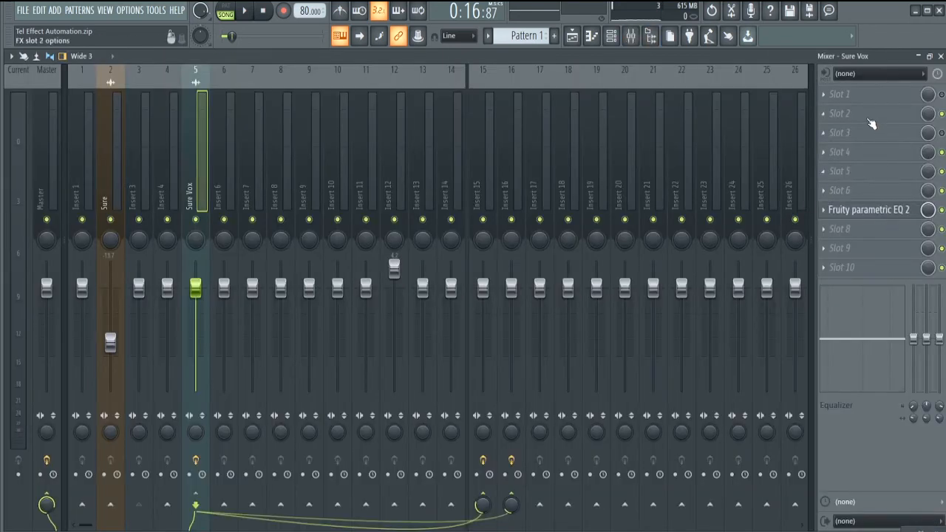
left_click(878, 214)
left_click(874, 218)
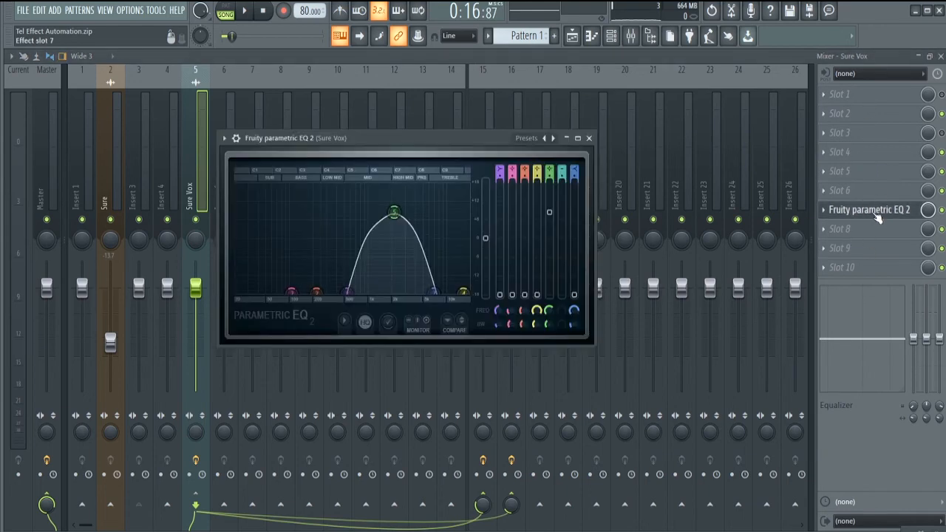